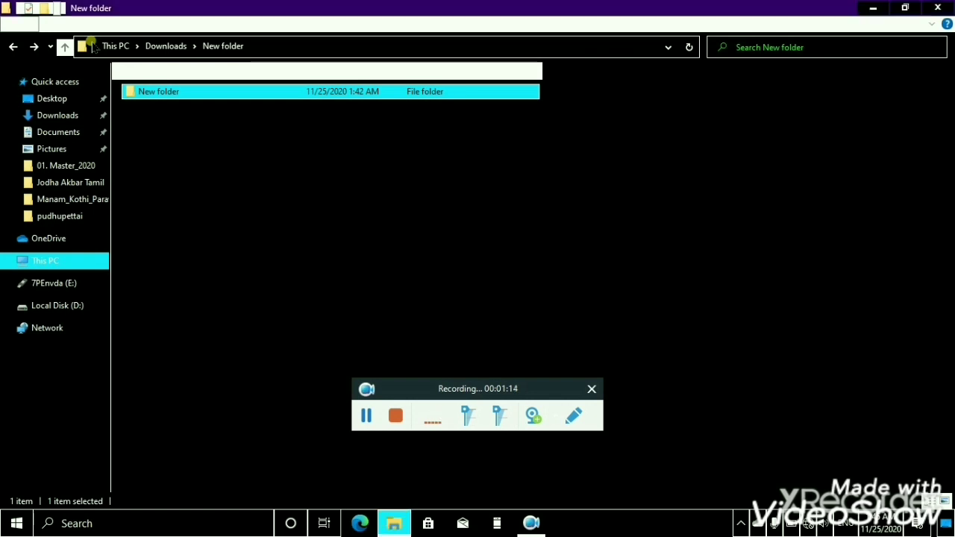
Open the nested New folder in Downloads and run FFSetup5.5.0.0.exe as administrator.
key("Return")
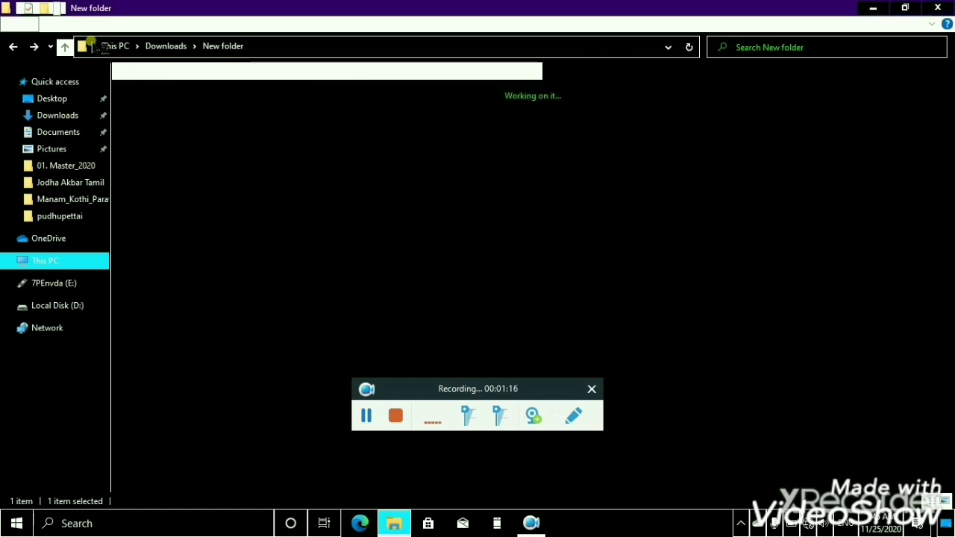
key("Down")
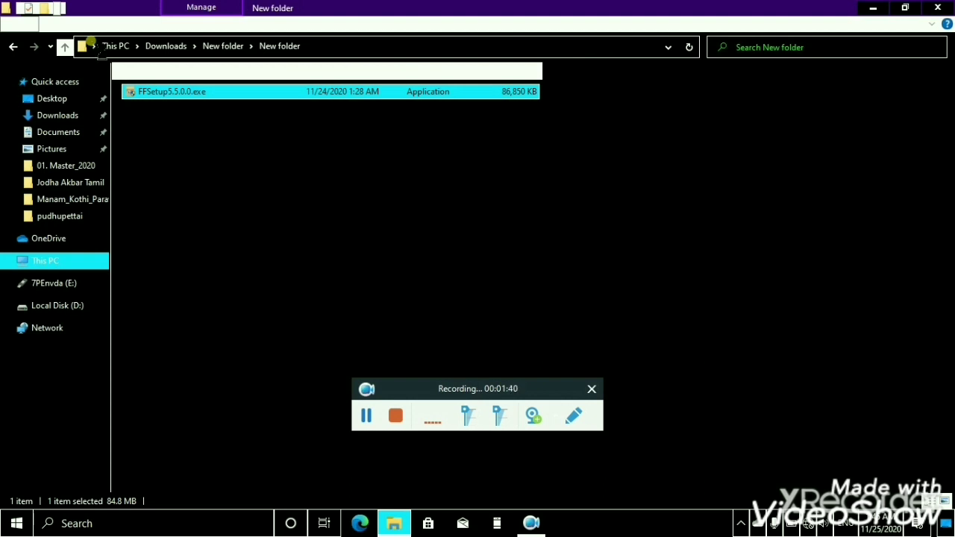
key("shift+F10")
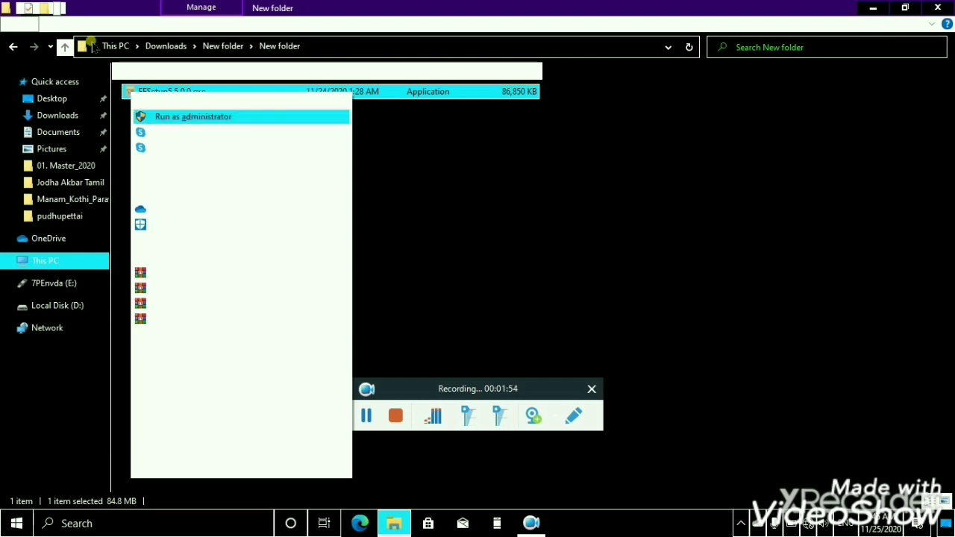
key("Return")
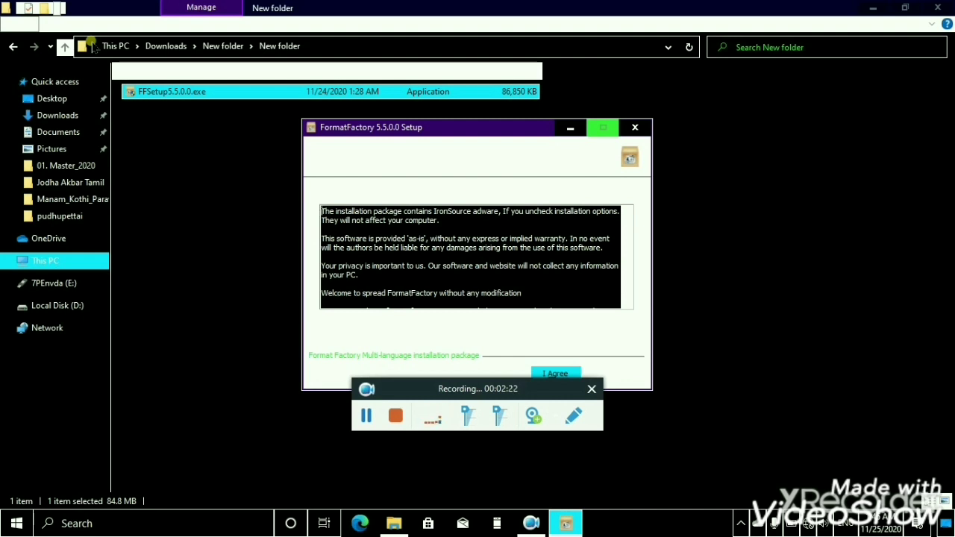
Accept the FormatFactory 5.5.0.0 licence terms and start the installation with the offered settings.
key("Return")
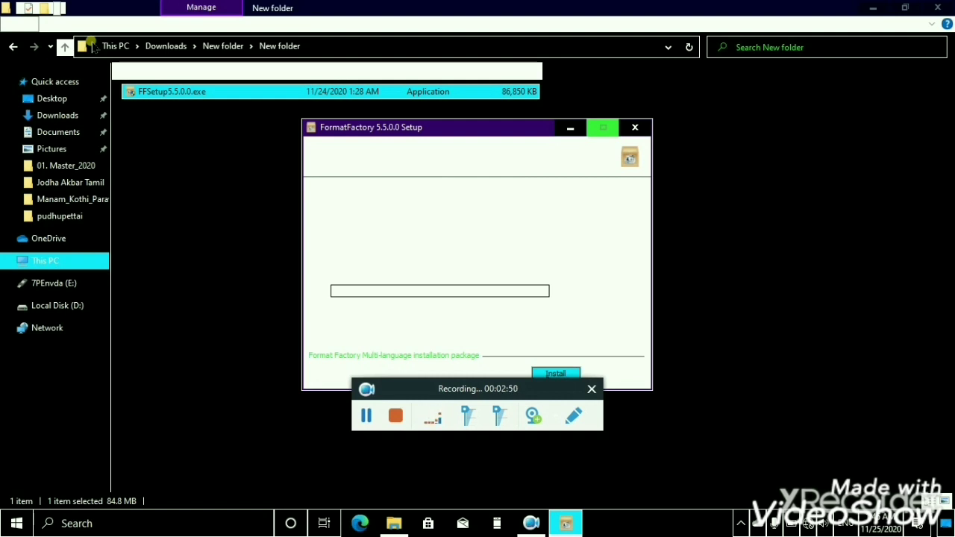
key("Return")
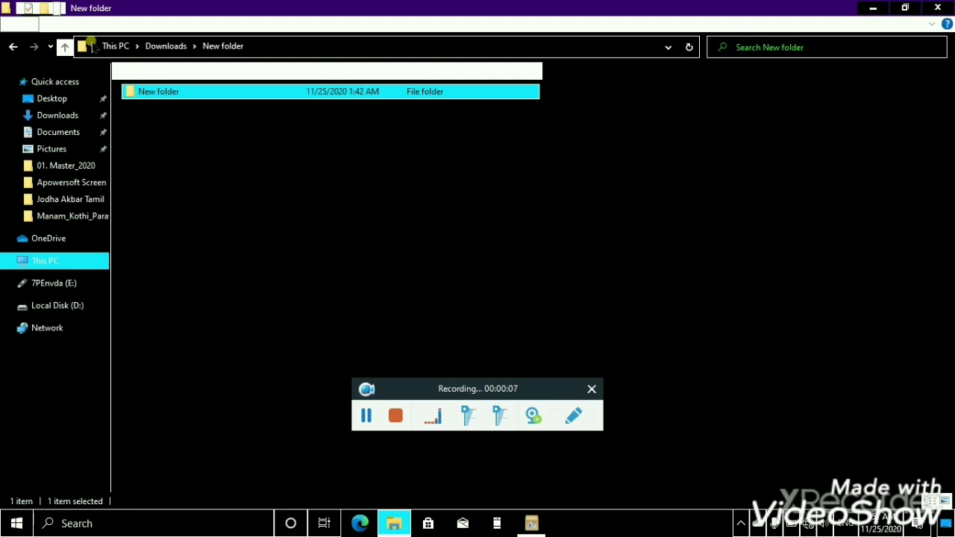
Switch to the FormatFactory window and maximize it.
key("alt+Tab")
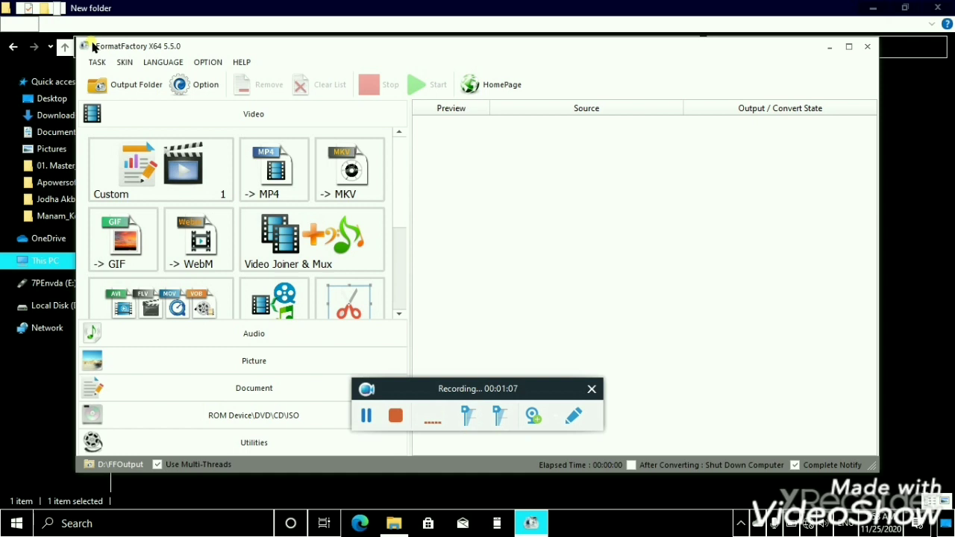
double_click(93, 47)
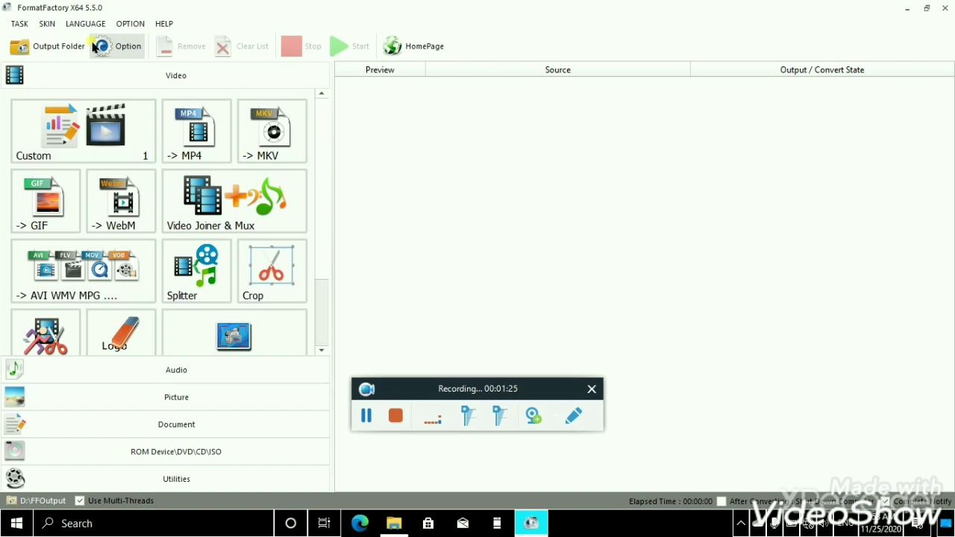
Change the program's skin to Black.
key("alt")
key("Right")
key("Down")
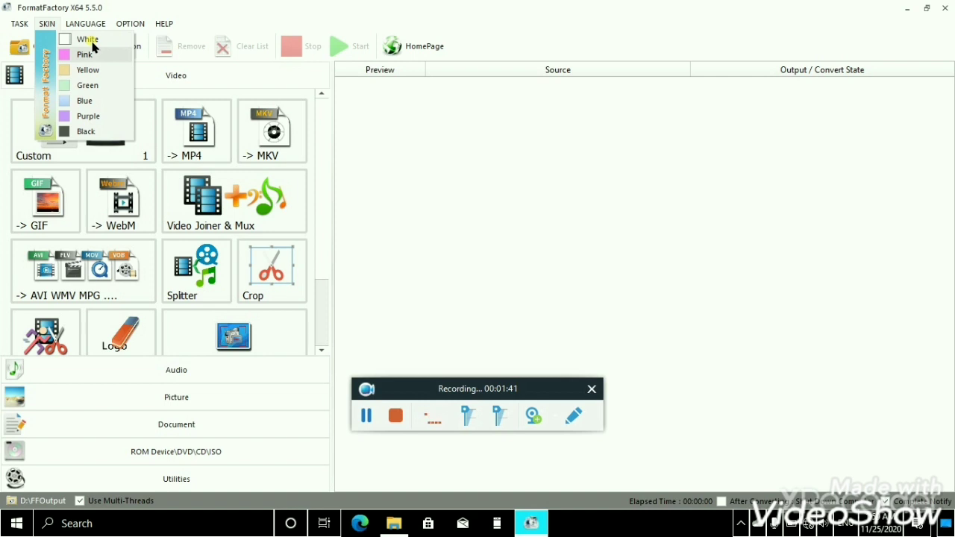
key("Down")
key("Down")
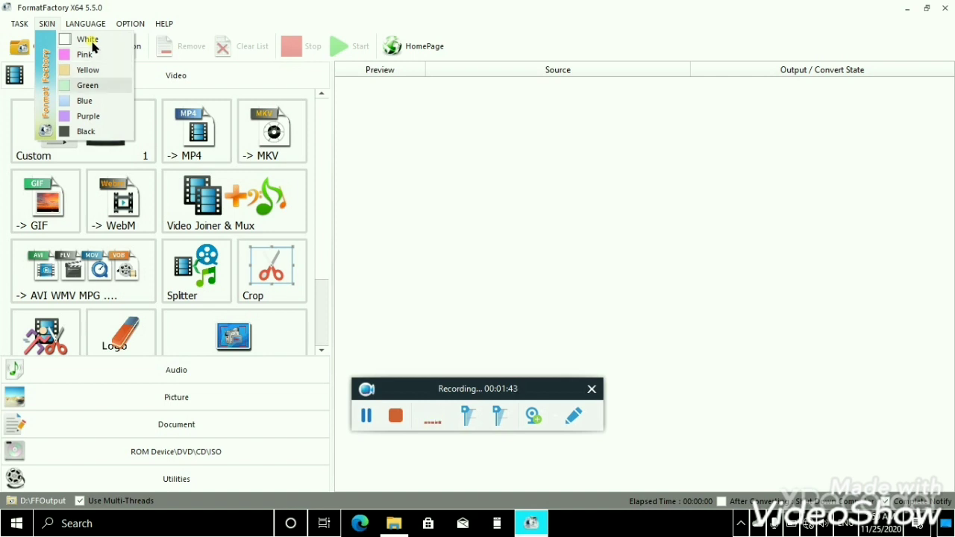
key("Down")
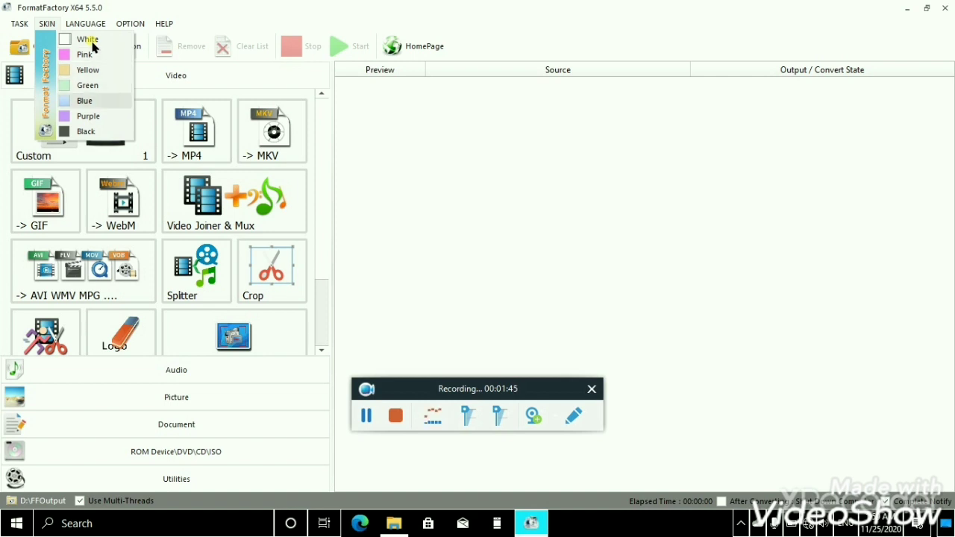
key("Down")
key("Down")
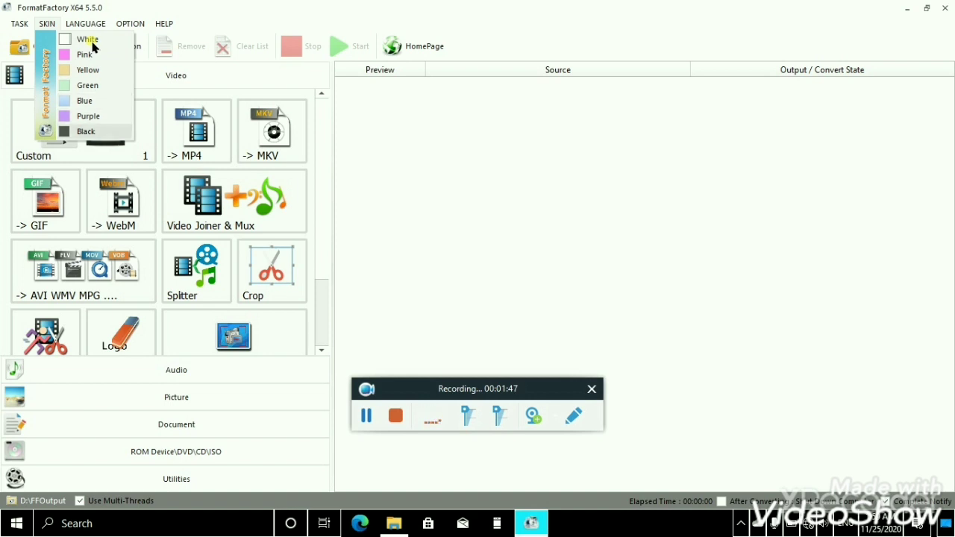
key("Down")
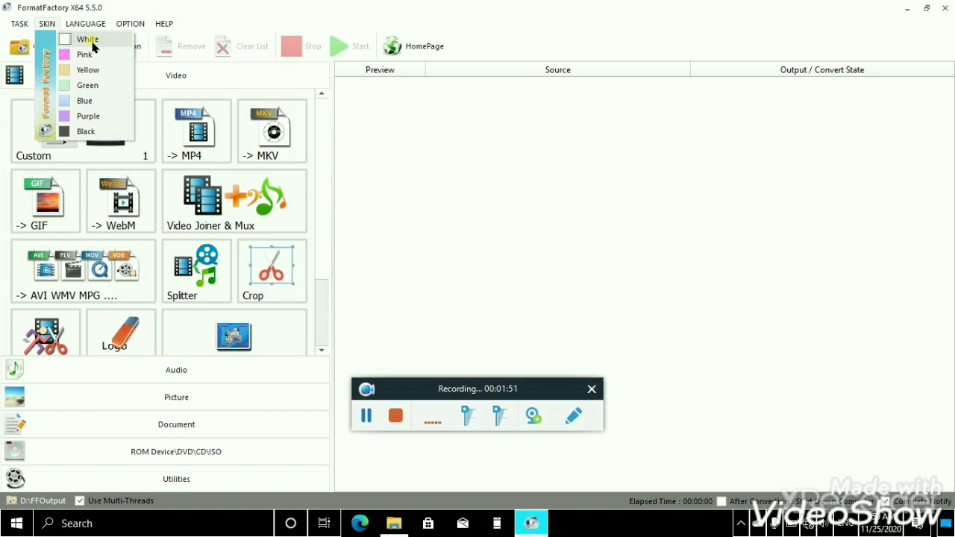
key("Up")
key("Return")
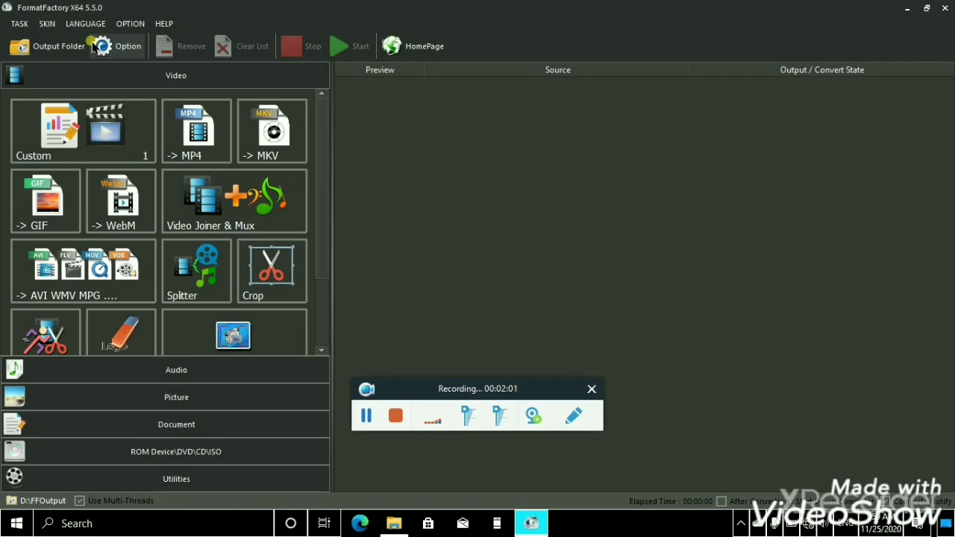
Review the available task commands, from loading and saving task lists to minimizing to the system tray, without running any.
key("alt")
key("alt+t")
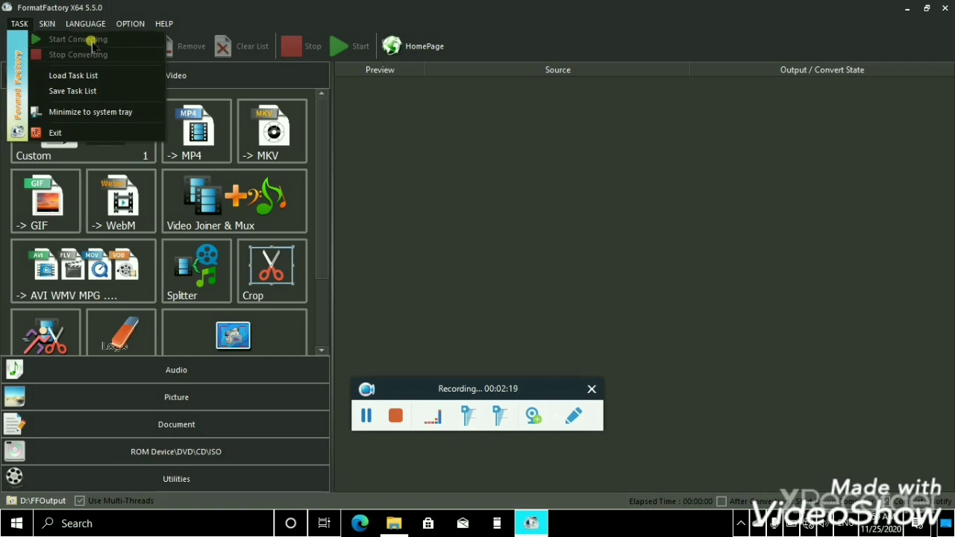
key("Down")
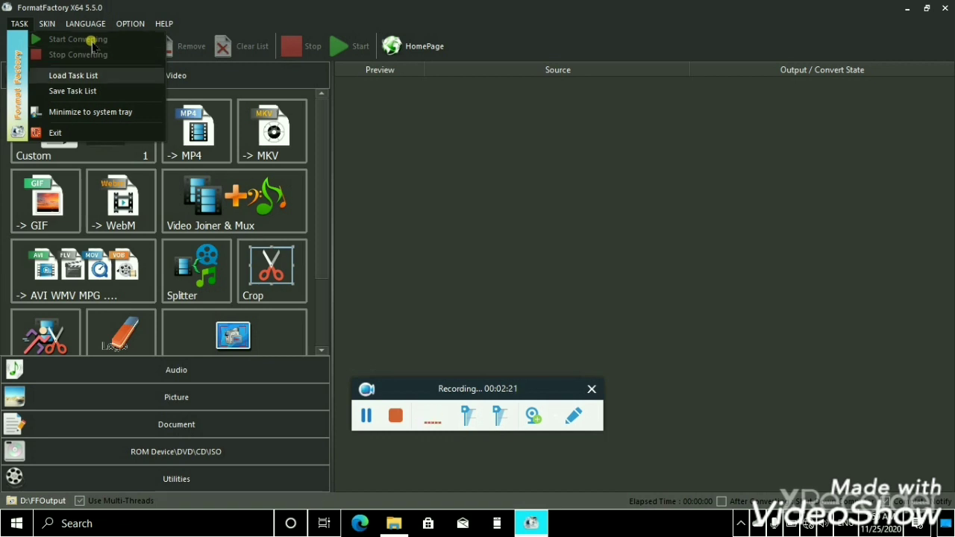
key("Down")
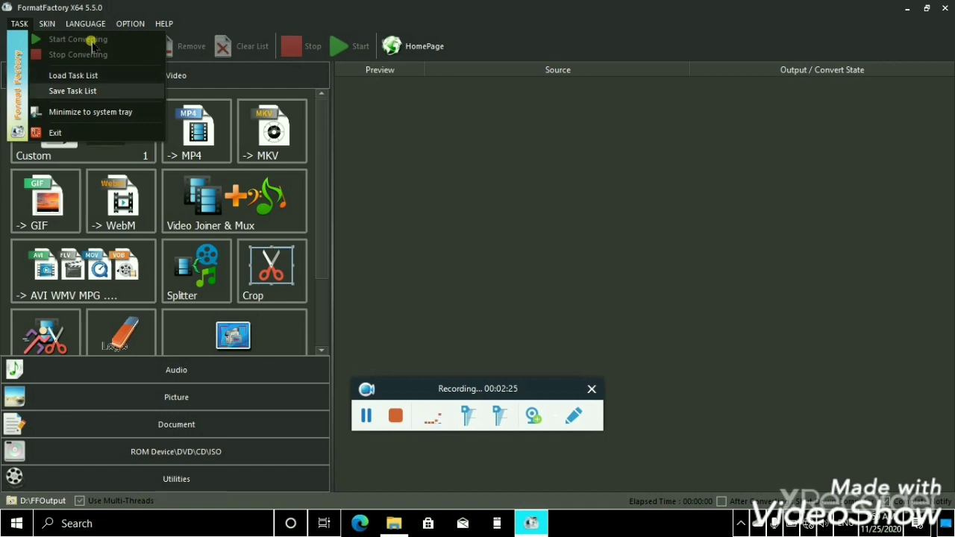
key("Down")
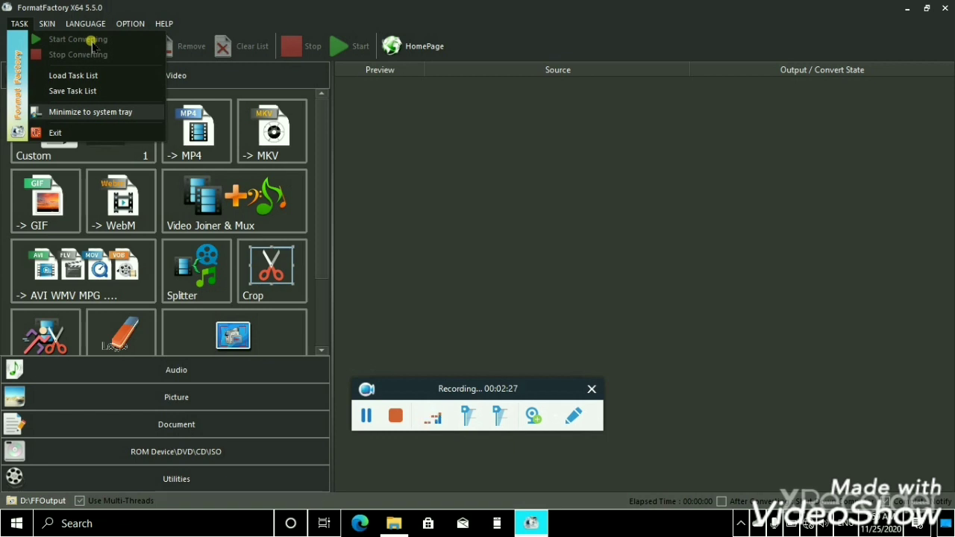
key("Down")
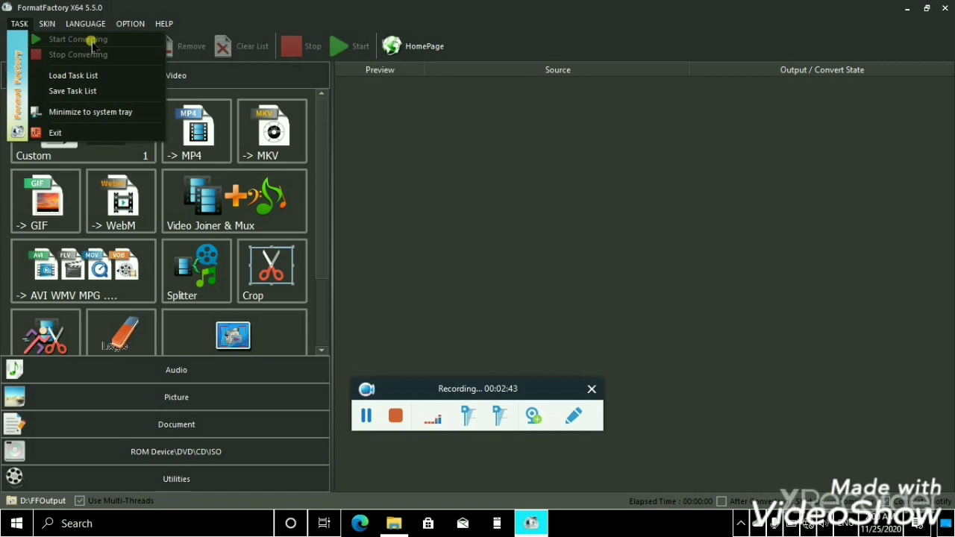
key("Escape")
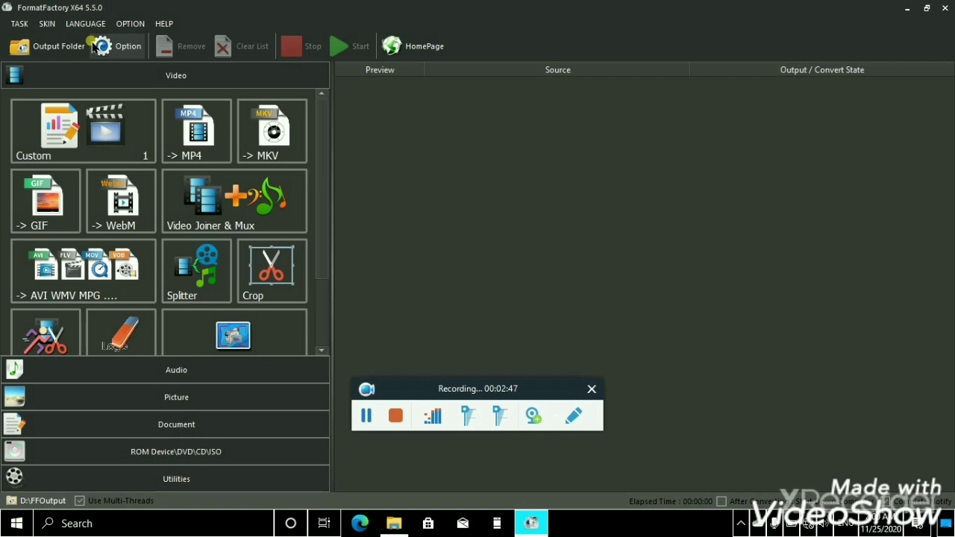
Open the full list of supported interface languages through the option for selecting more languages.
key("alt")
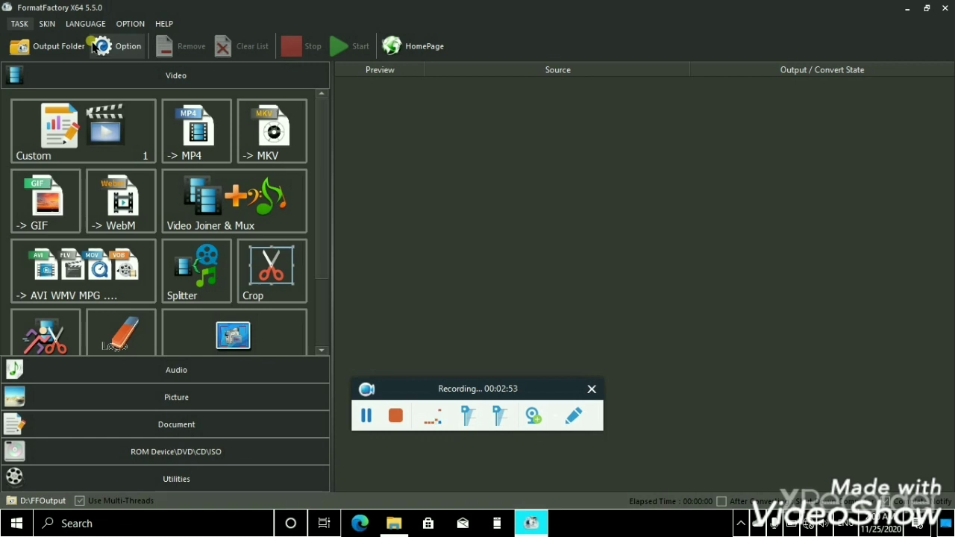
key("Right")
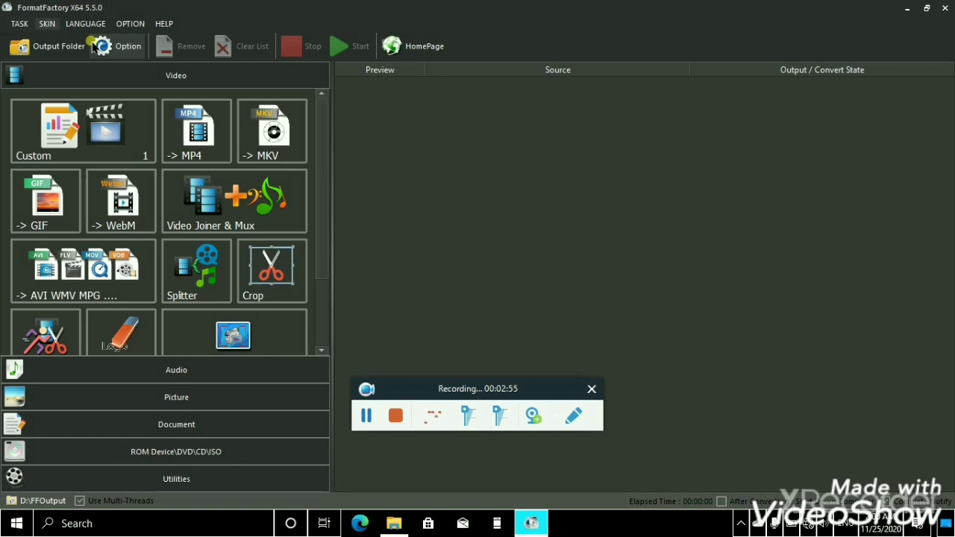
key("Right")
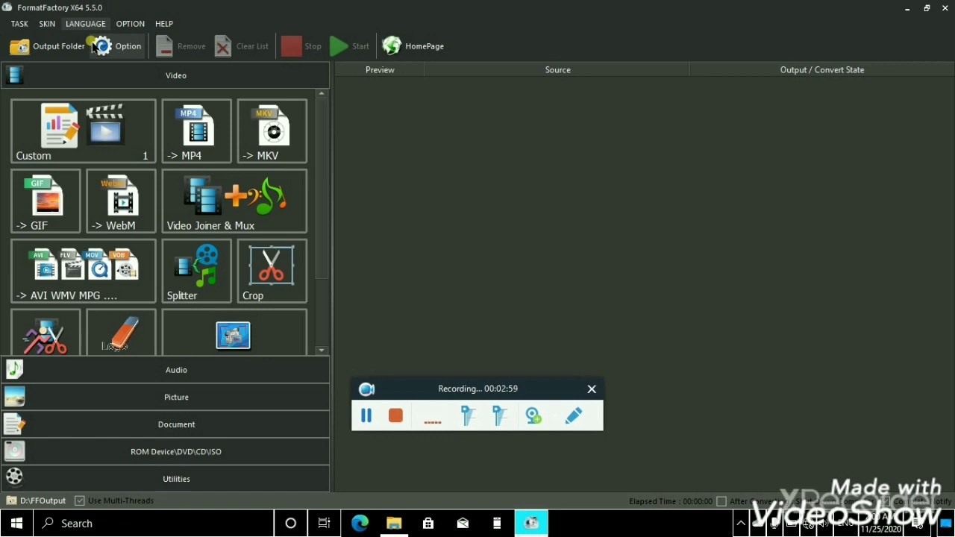
key("Down")
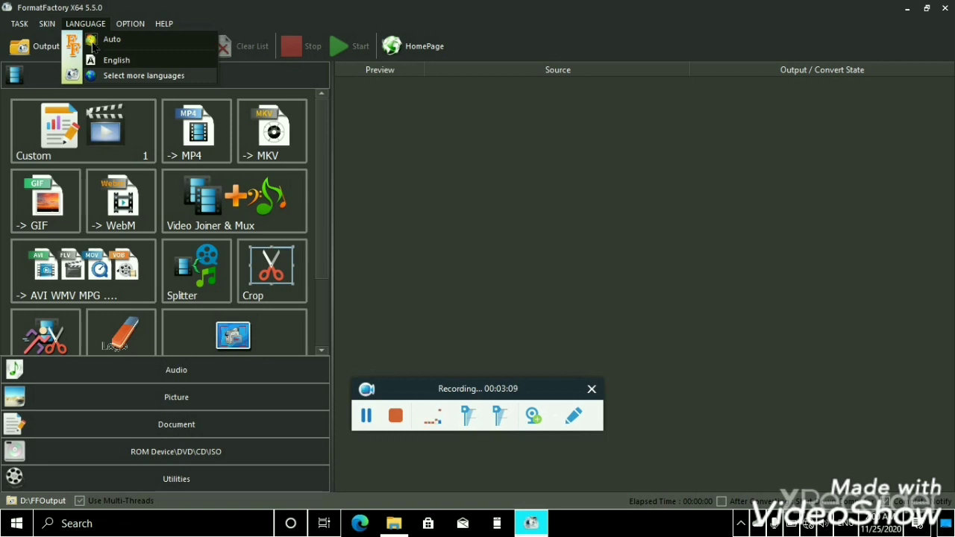
key("Down")
key("Down")
key("Return")
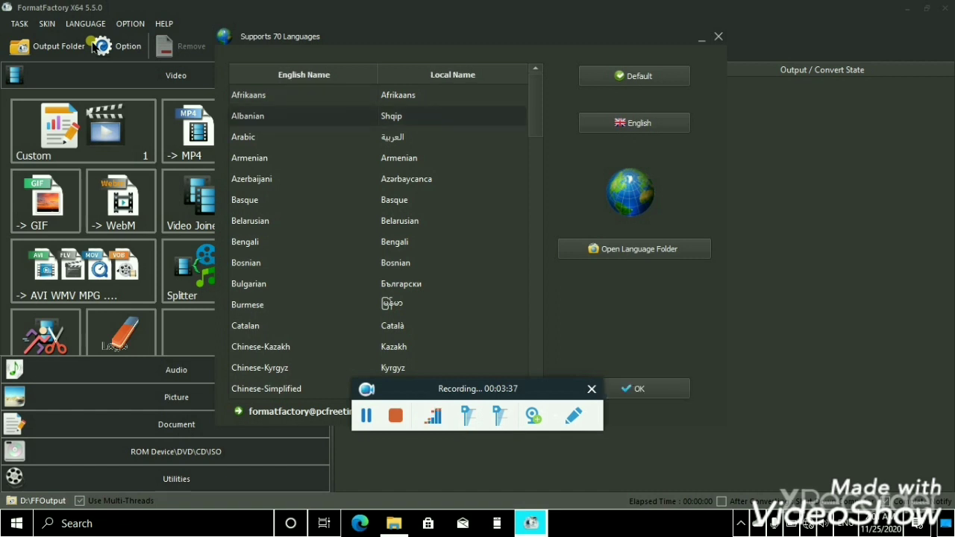
Browse the language list from the entries starting with T, then from H to Hindi-India, and close it without choosing a language.
key("Down")
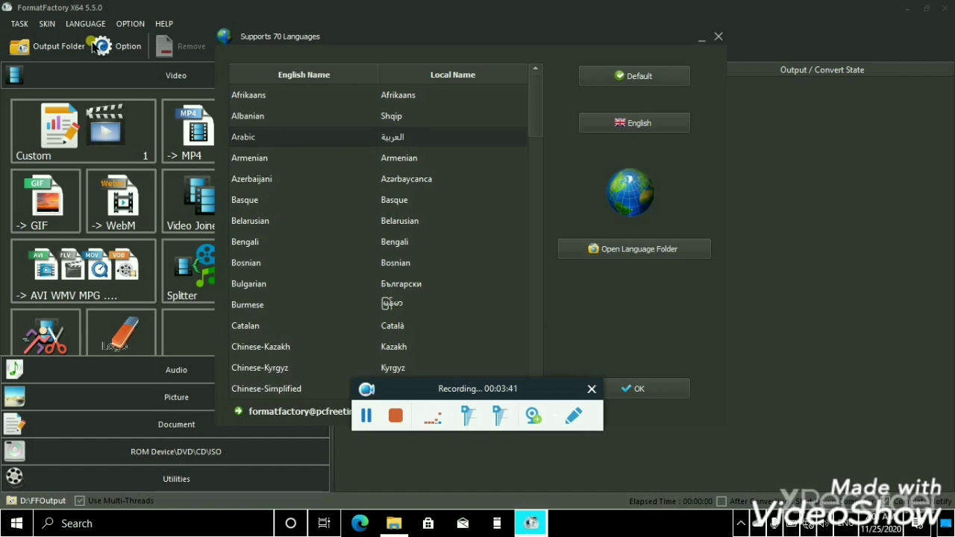
key("t")
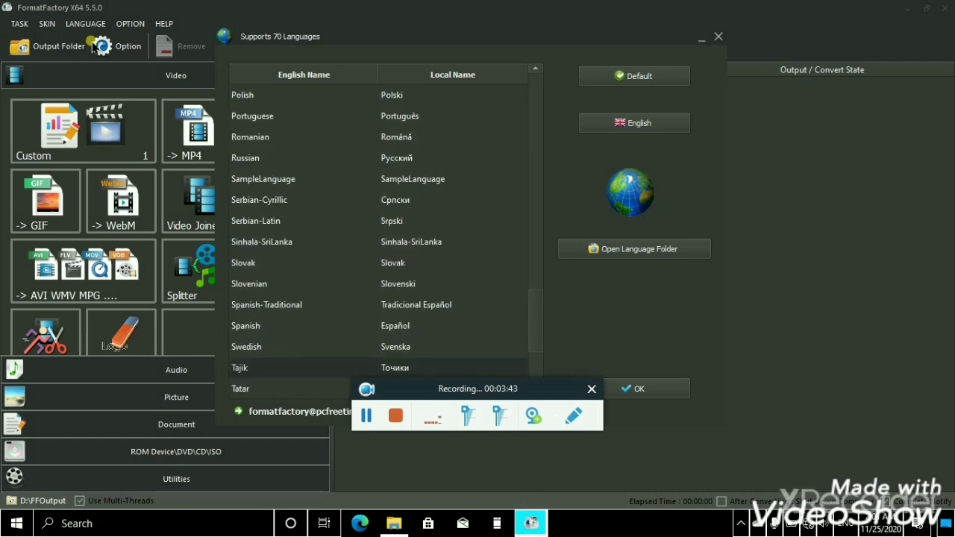
key("t")
key("Down")
key("Down")
key("Down")
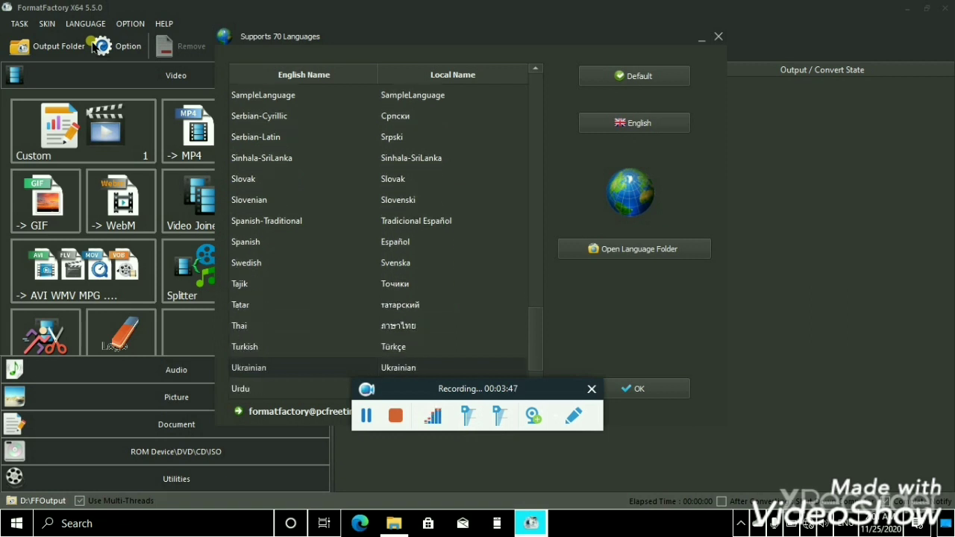
key("Down")
key("Down")
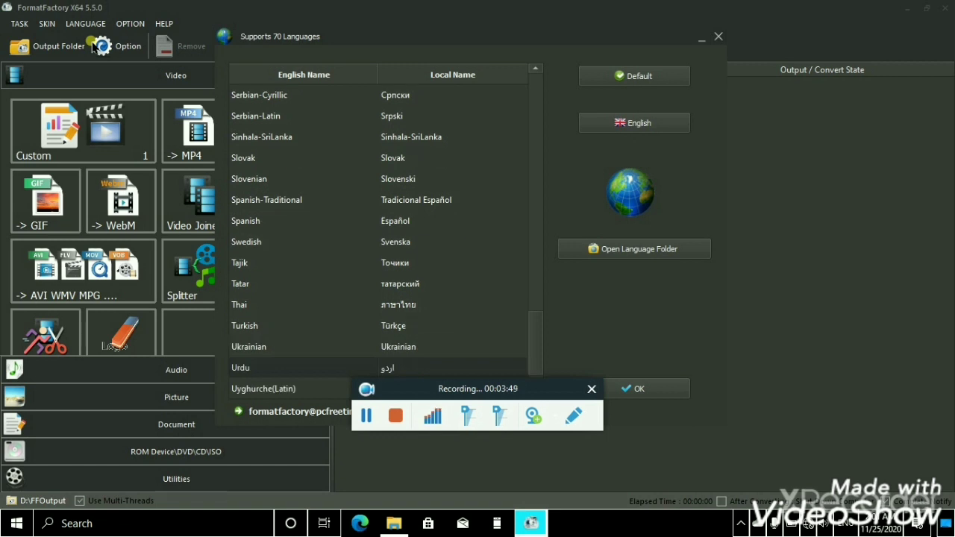
key("Down")
key("Down")
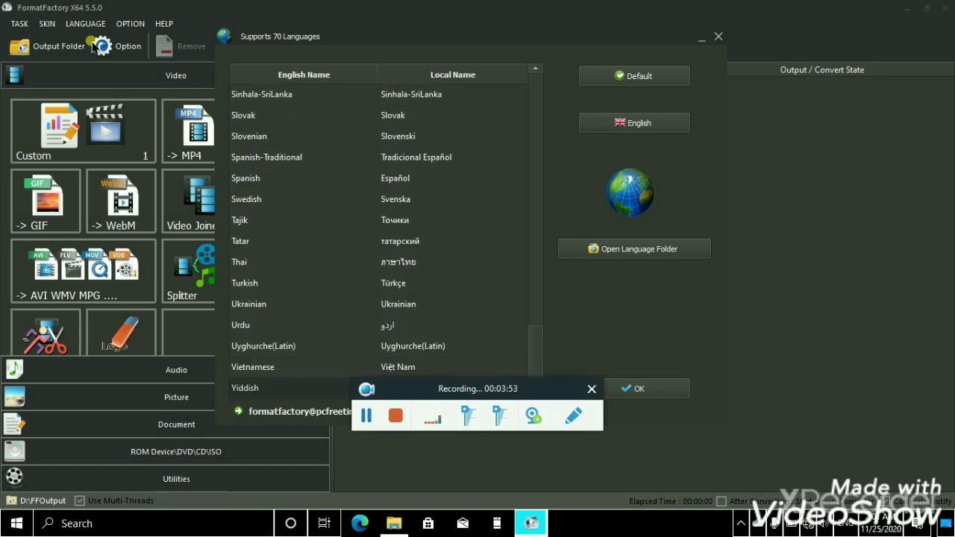
key("h")
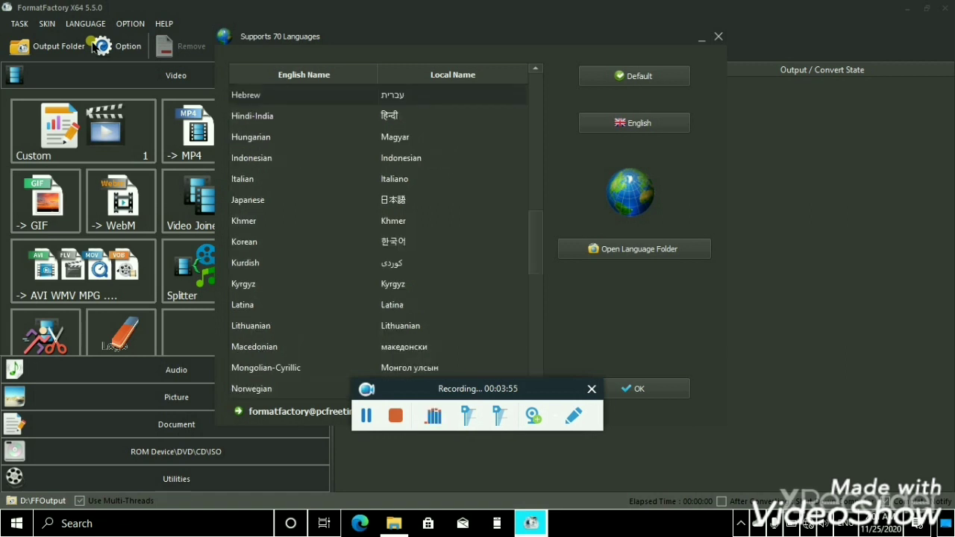
key("Down")
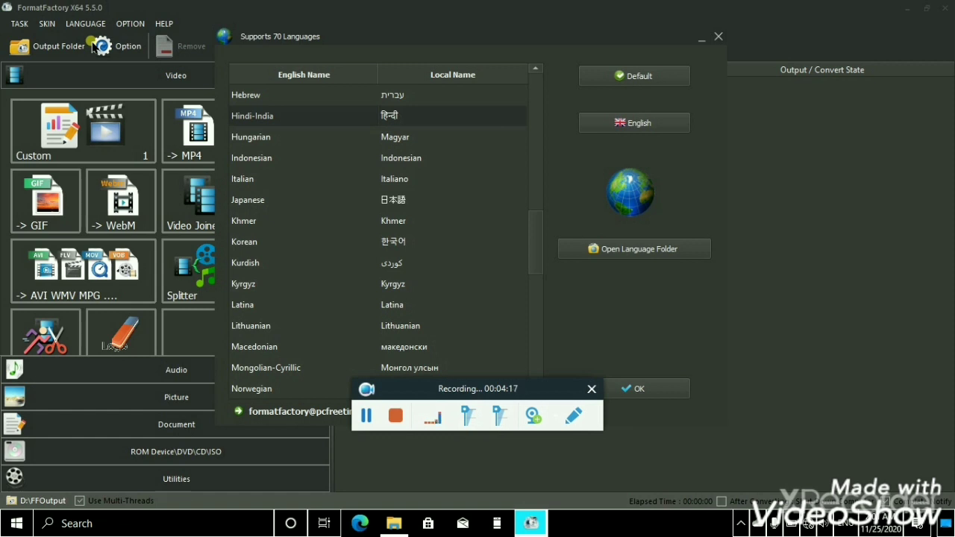
key("Escape")
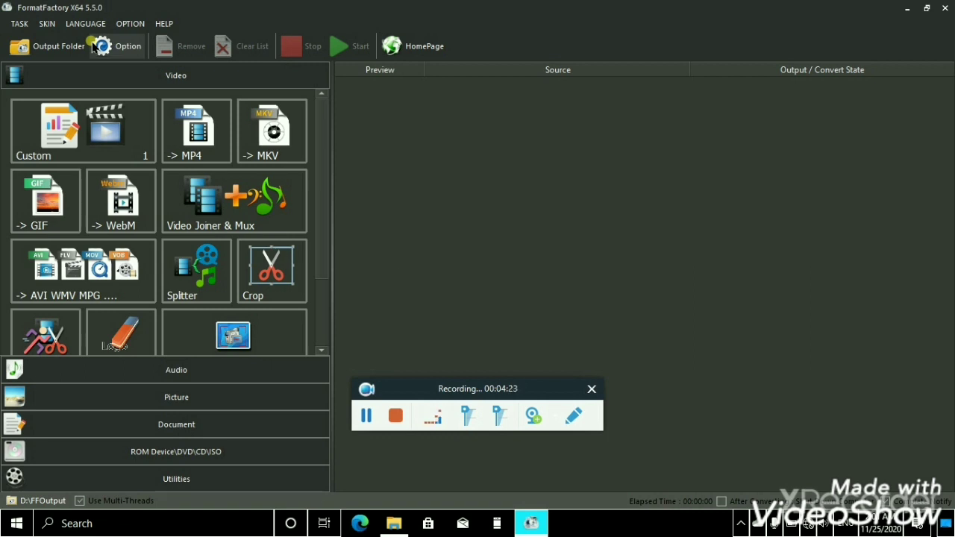
Open the program's Option dialog with the output folder and after-converting settings.
key("alt")
key("Right")
key("Right")
key("Right")
key("Down")
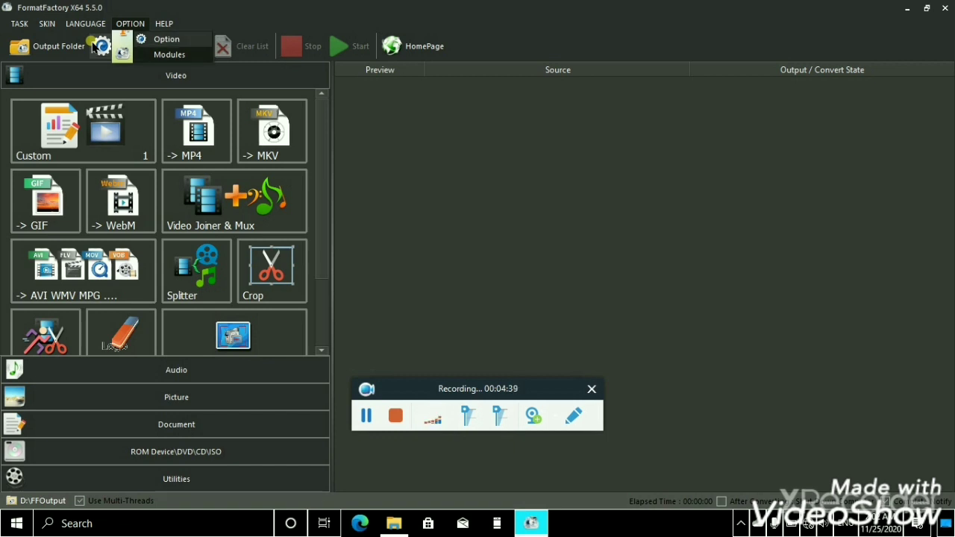
left_click(93, 47)
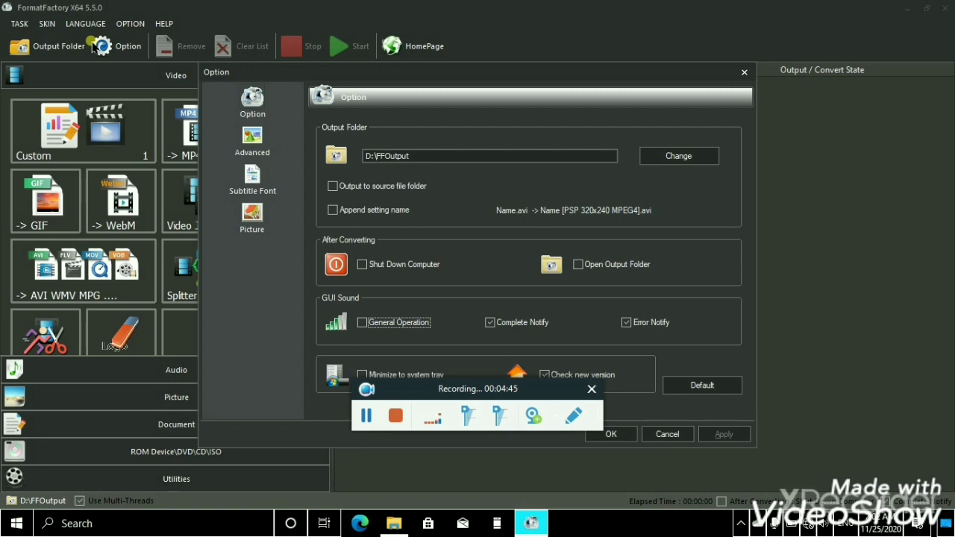
Review the GUI sound, after-converting, output folder and system tray settings in the Option dialog without changing any.
key("Tab")
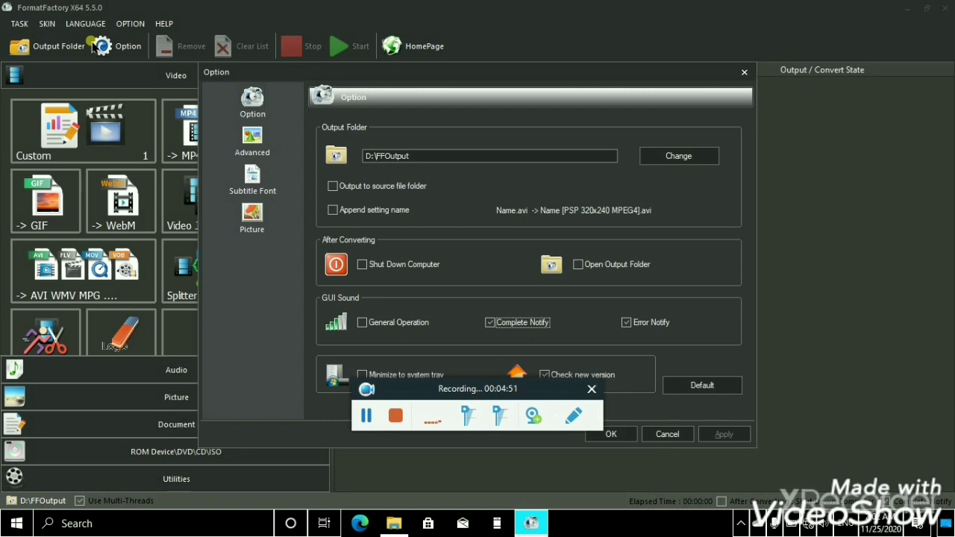
key("Tab")
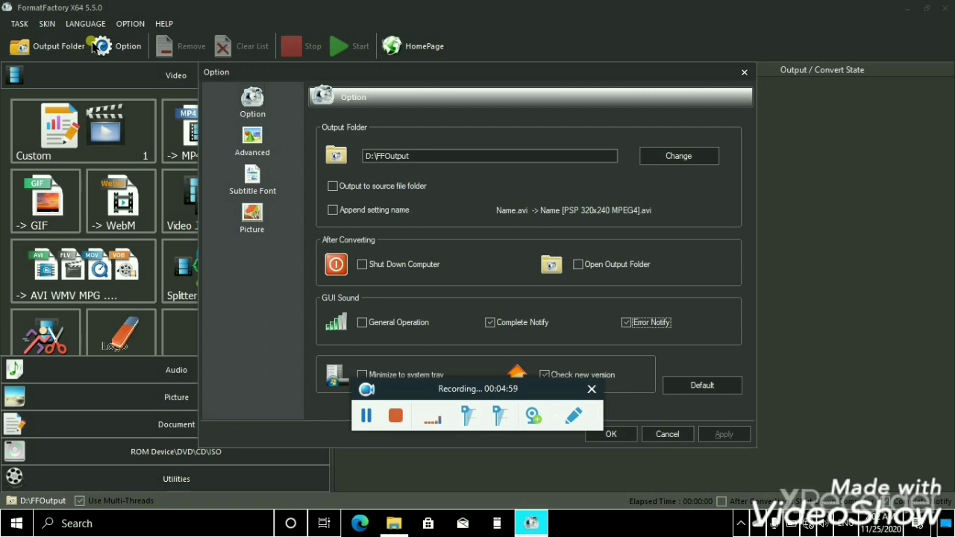
key("Tab")
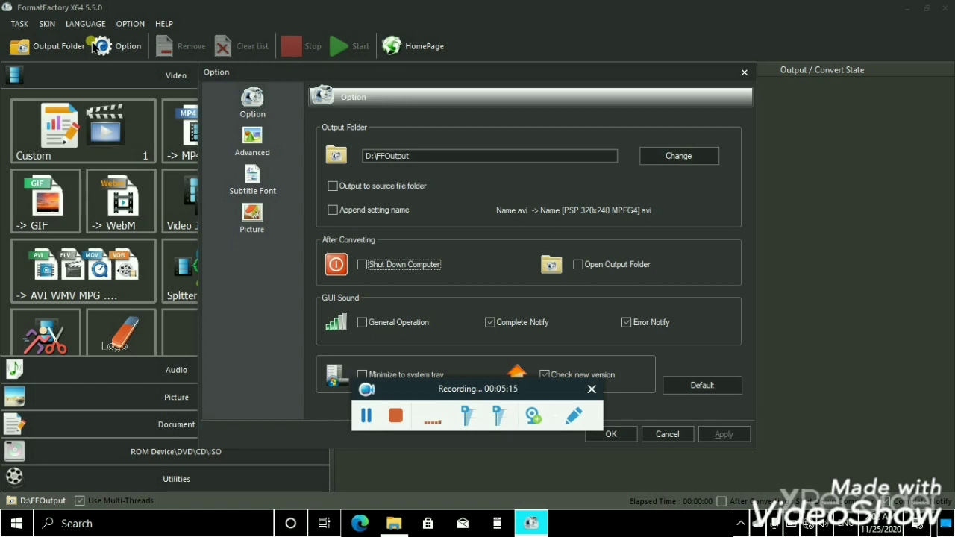
key("Tab")
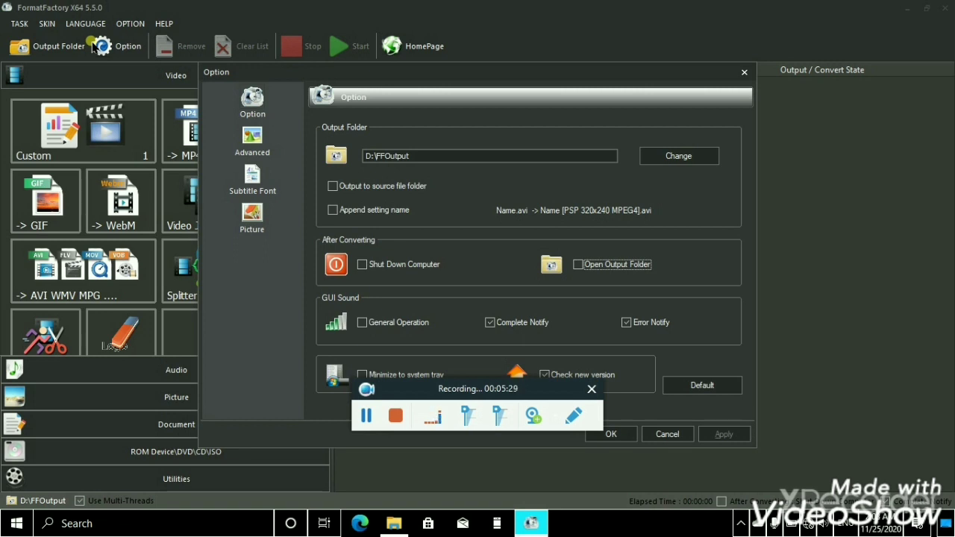
key("Tab")
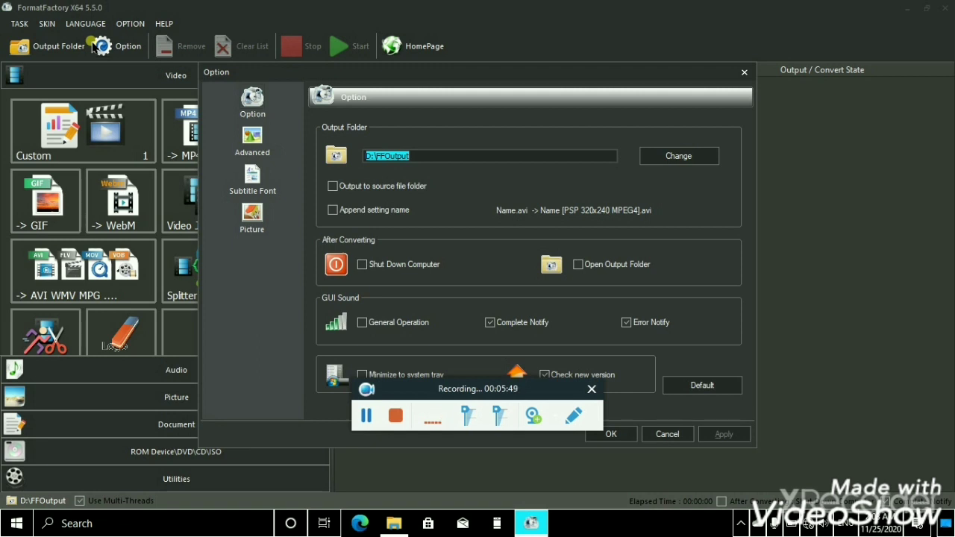
key("Tab")
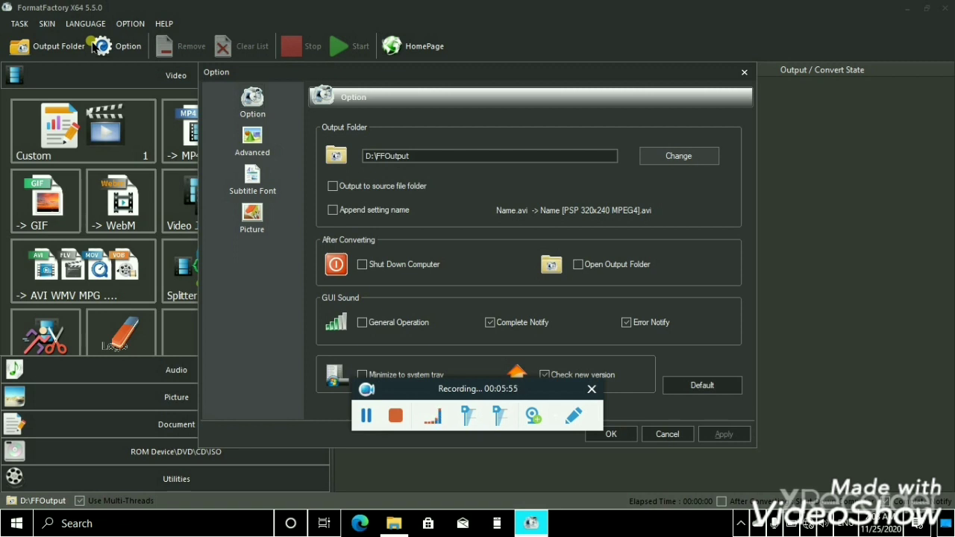
key("Tab")
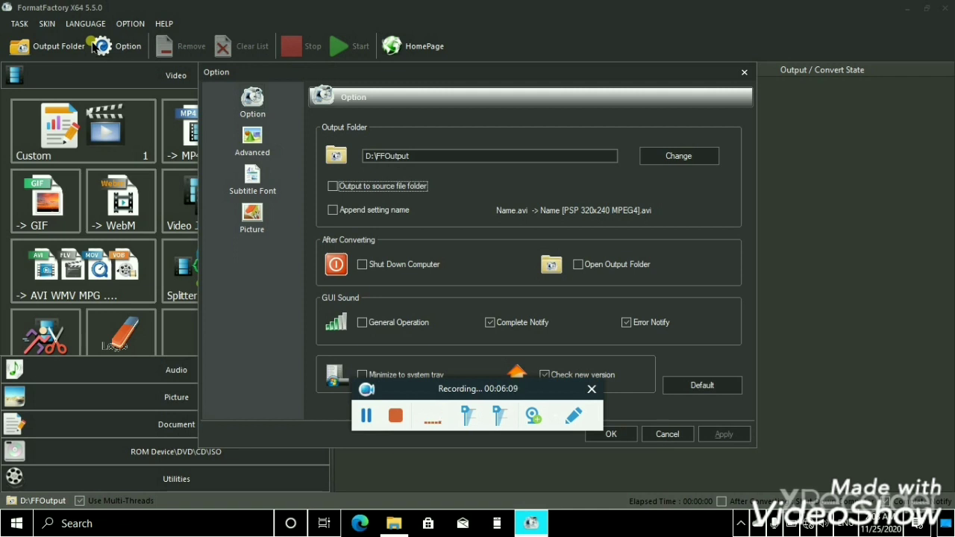
key("Tab")
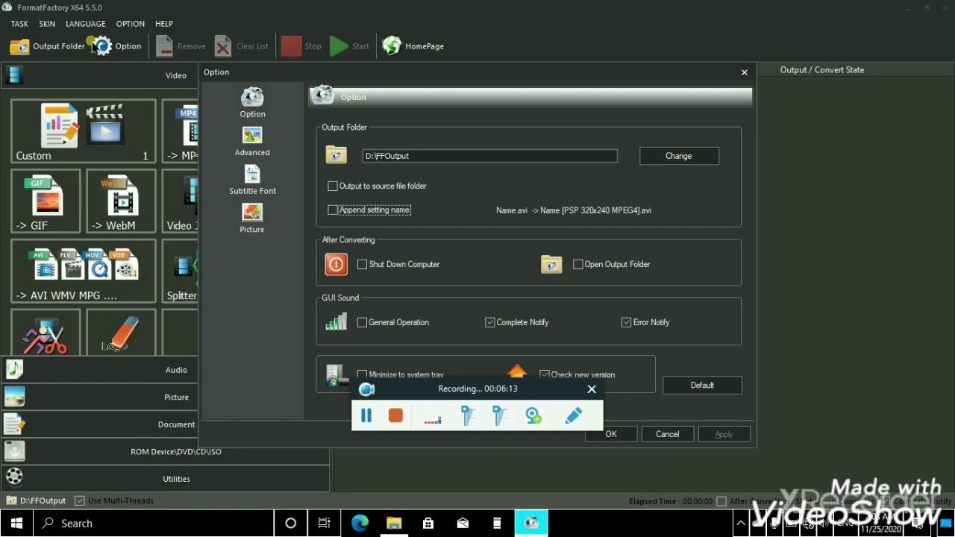
key("Tab")
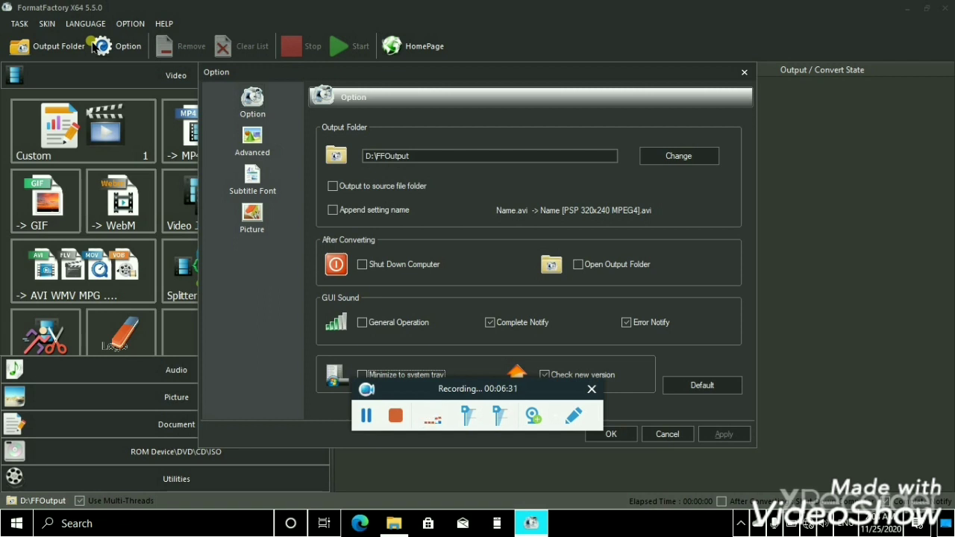
key("Tab")
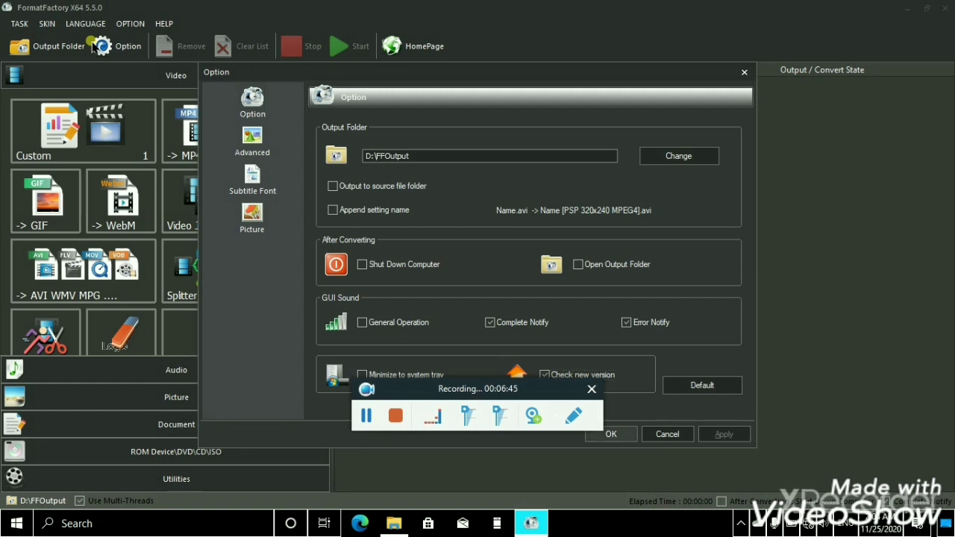
Confirm and close the Option dialog with its settings as they are.
key("Tab")
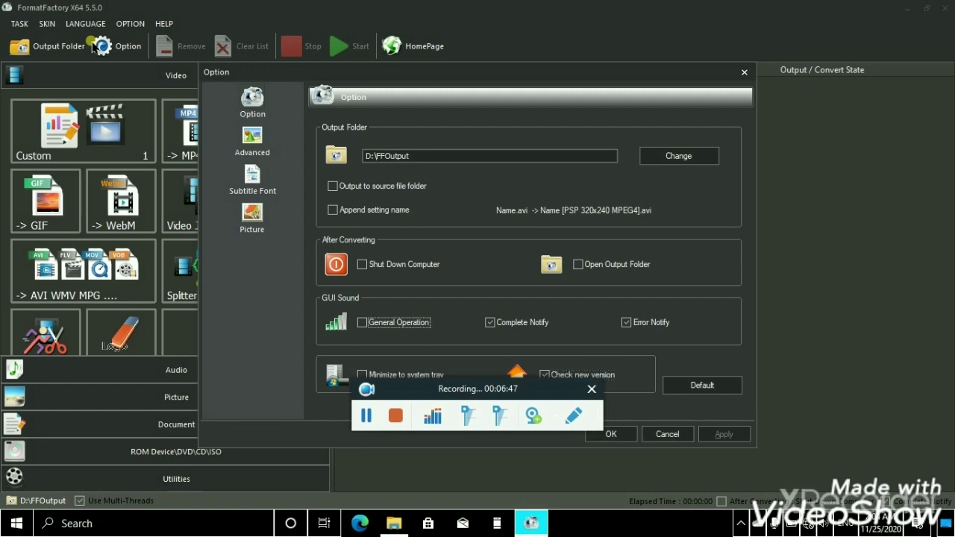
key("Tab")
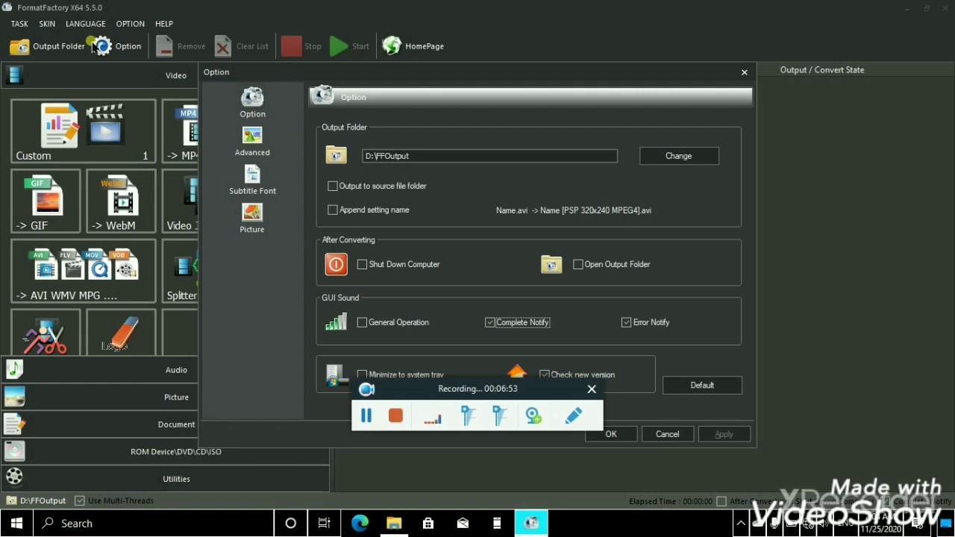
key("Tab")
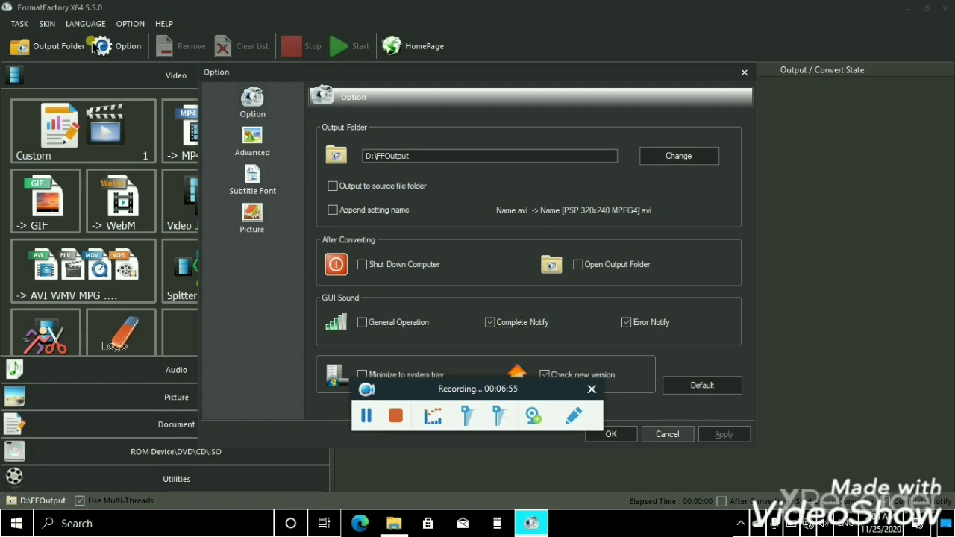
key("Tab")
key("Tab")
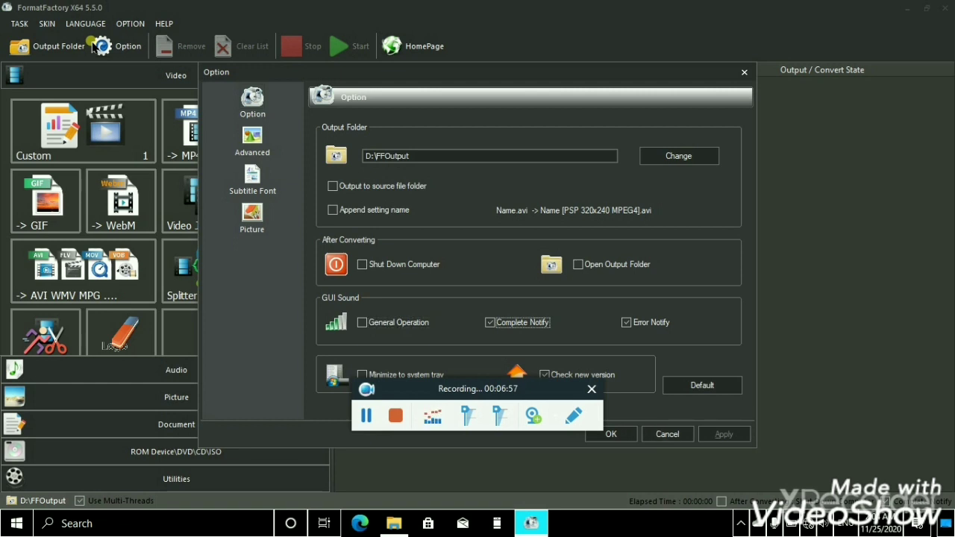
key("shift+Tab")
key("Tab")
key("shift+Tab")
key("shift+Tab")
key("shift+Tab")
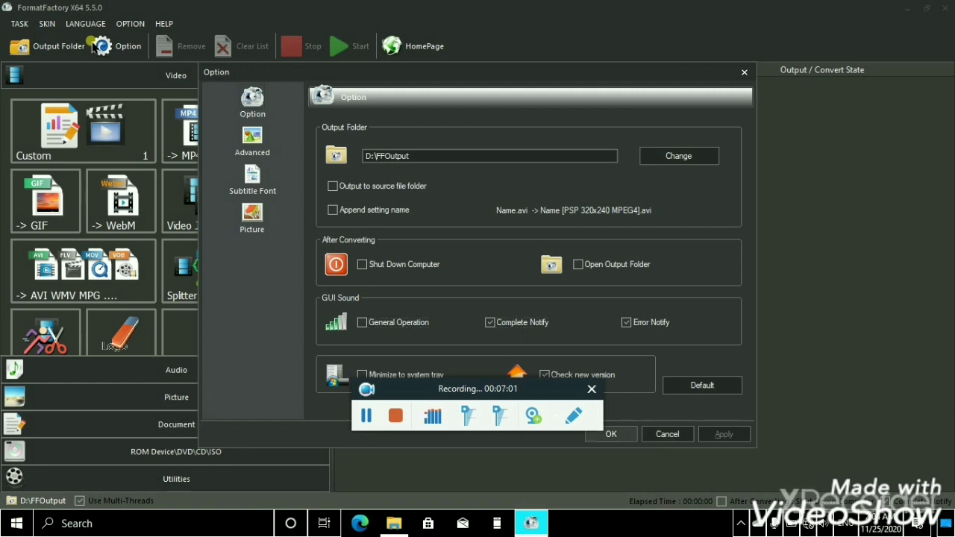
key("Return")
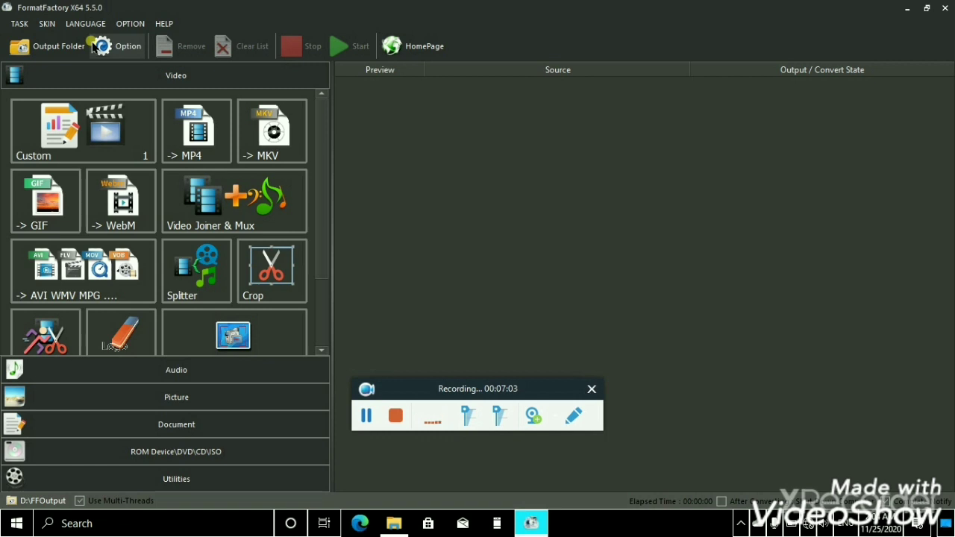
Review the available help commands, from HomePage to About FormatFactory, and close the list without running any.
key("alt")
key("Right")
key("Right")
key("Right")
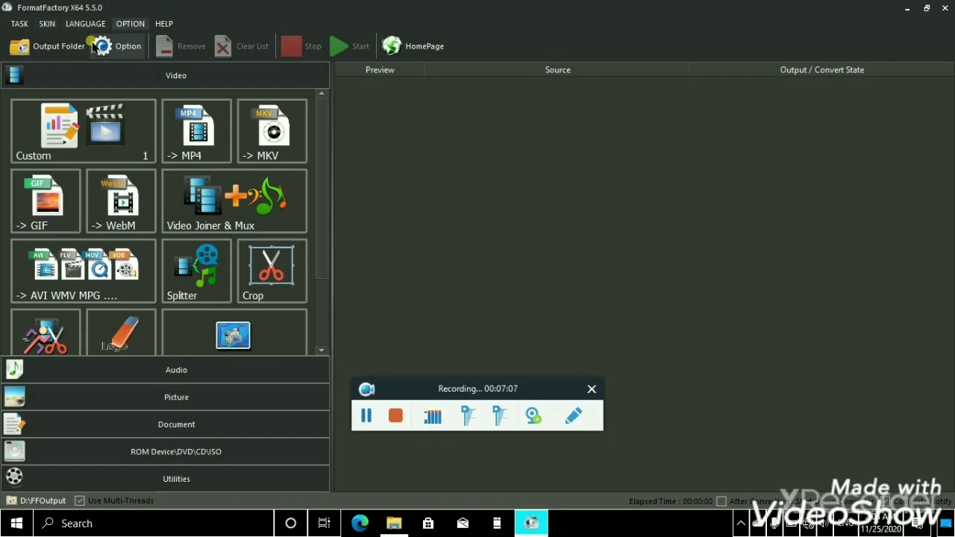
key("Right")
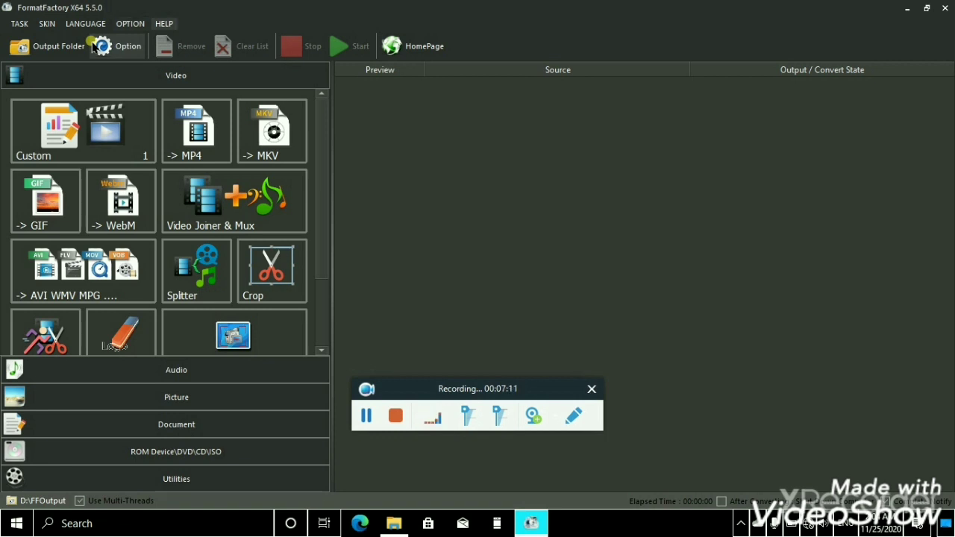
key("Down")
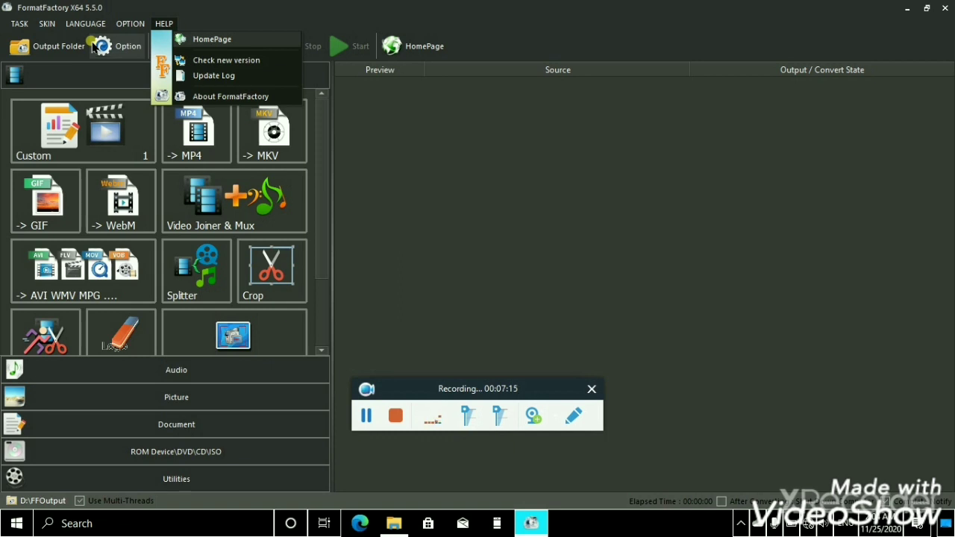
key("Down")
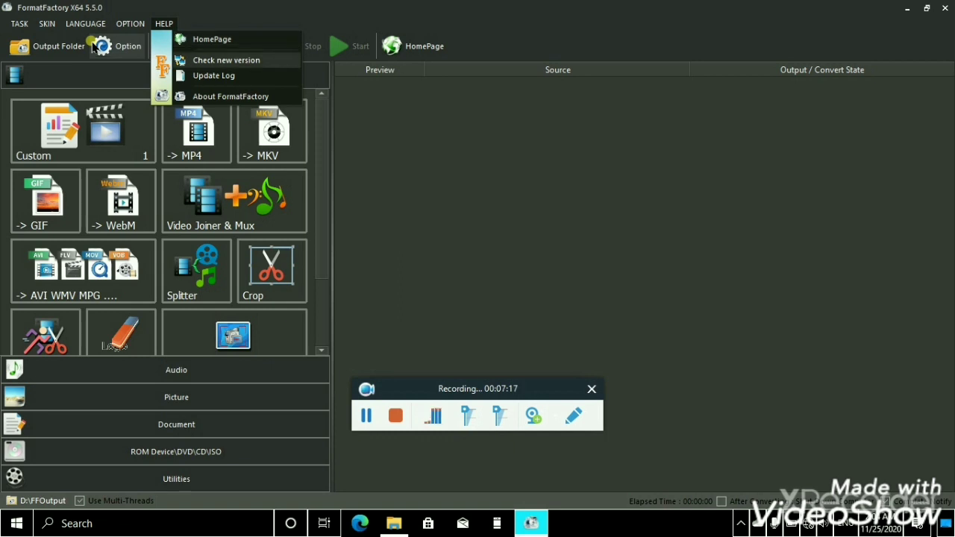
key("Down")
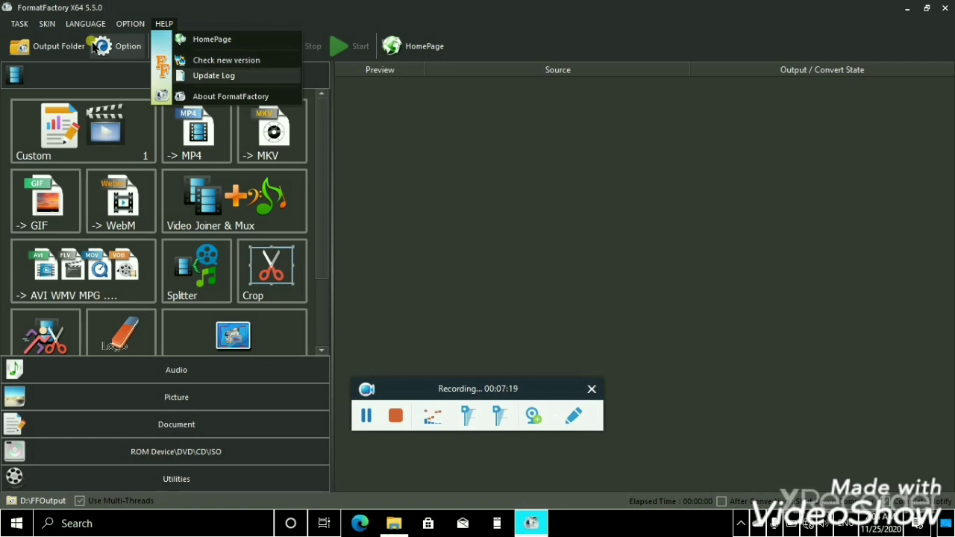
key("Down")
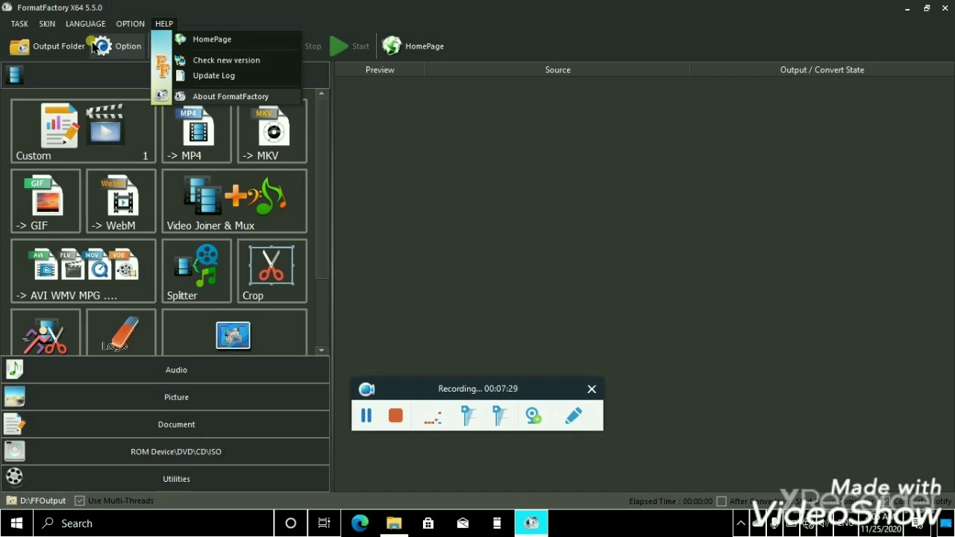
key("Down")
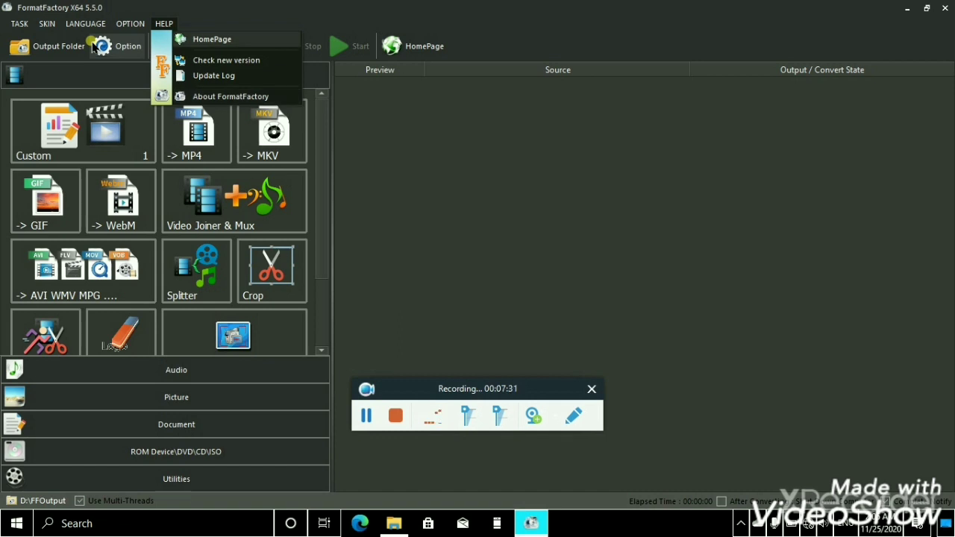
key("Return")
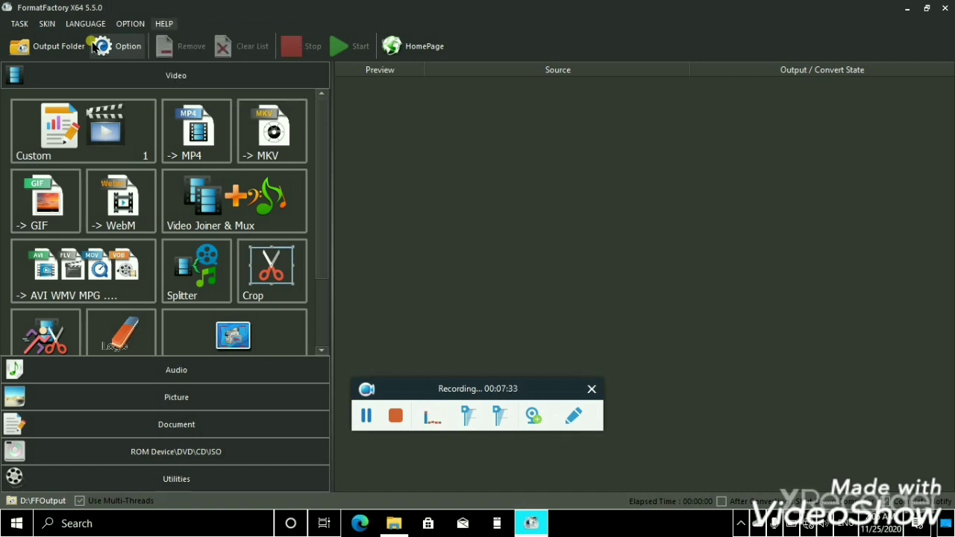
key("alt")
key("Right")
key("Right")
key("Right")
key("Right")
key("Right")
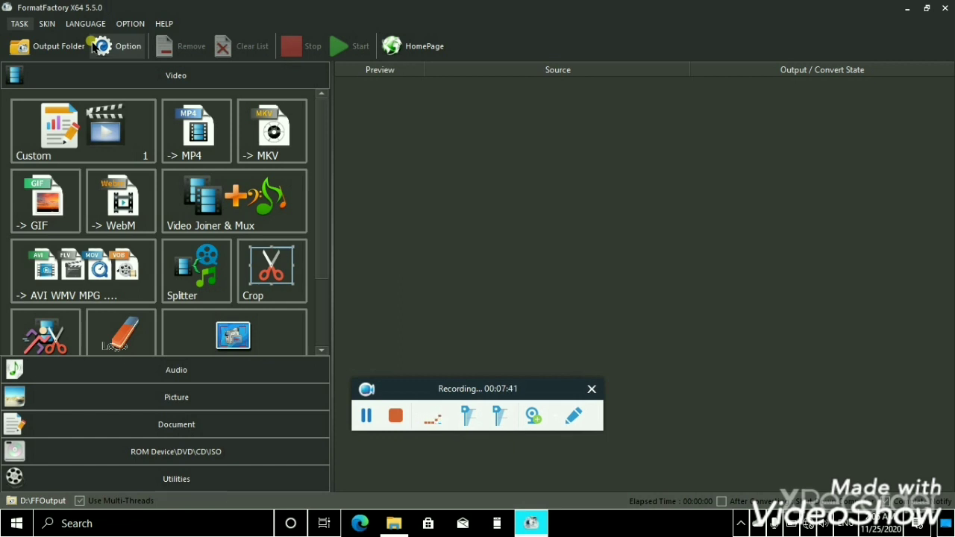
key("alt")
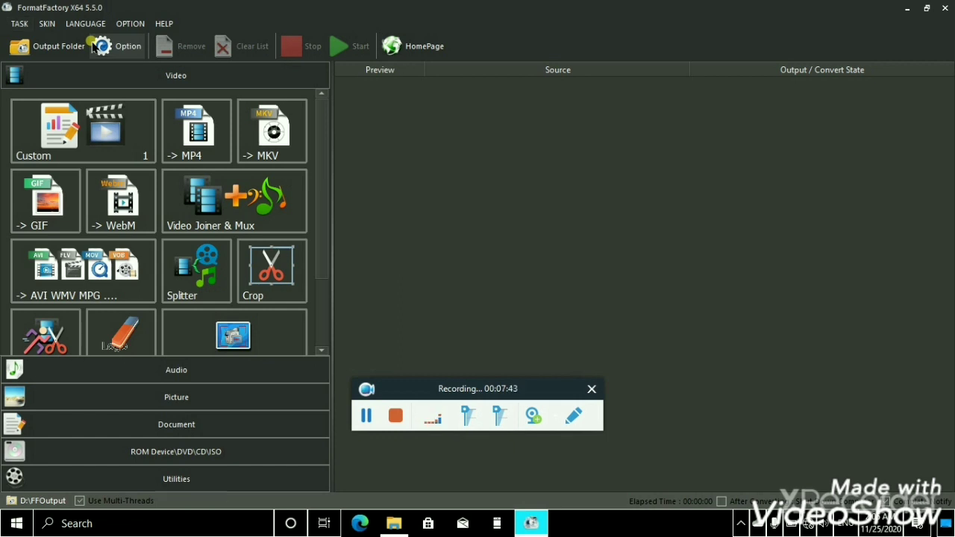